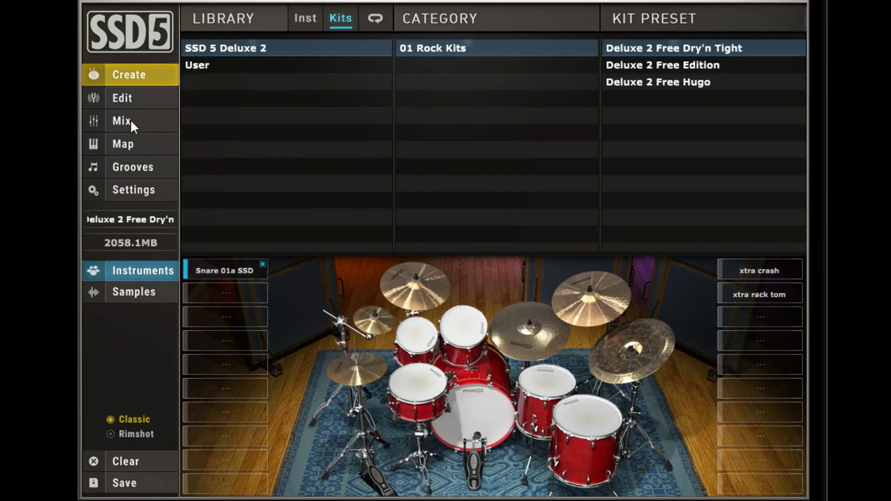
Open the SSDSampler5 plugin window to its Mix page showing each microphone's output routing.
left_click(123, 121)
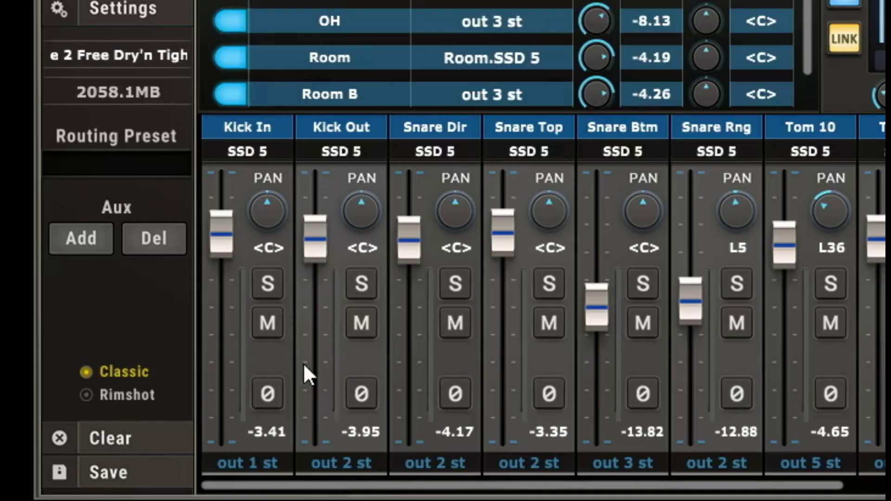
Check Kick In's output (out 1 st) and Kick Out's output (out 2 st) without changing them.
left_click(238, 464)
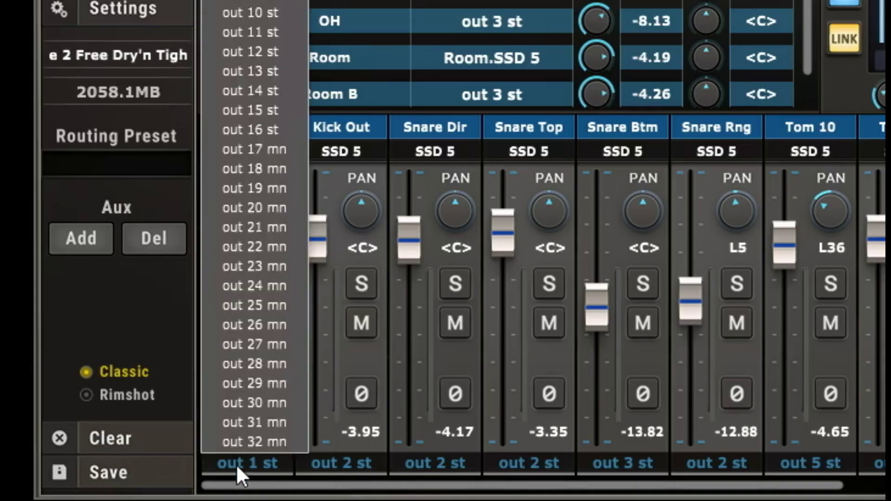
left_click(361, 479)
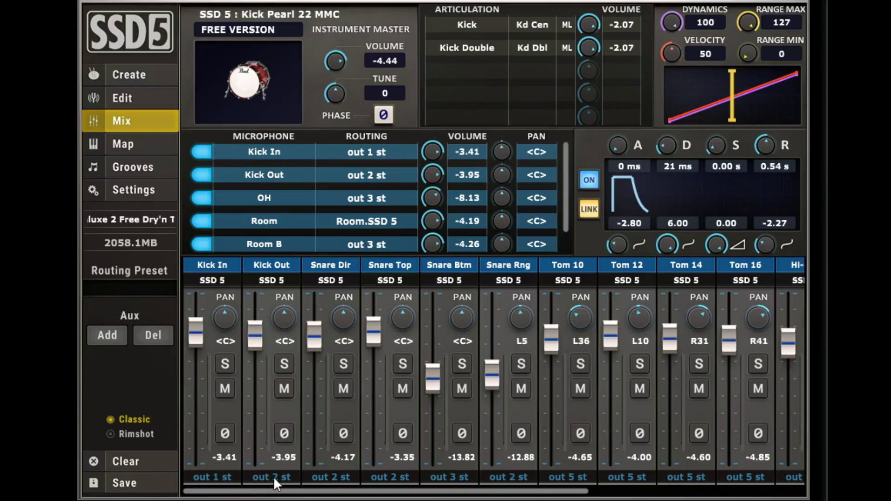
left_click(341, 463)
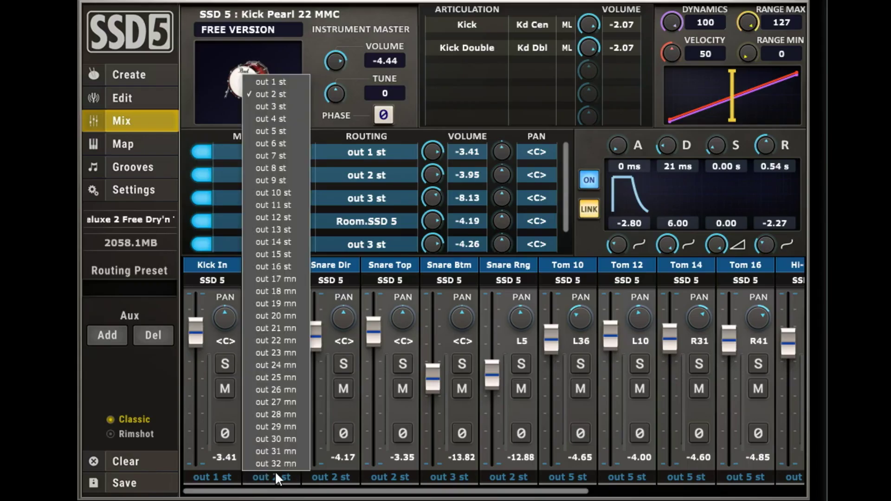
left_click(255, 496)
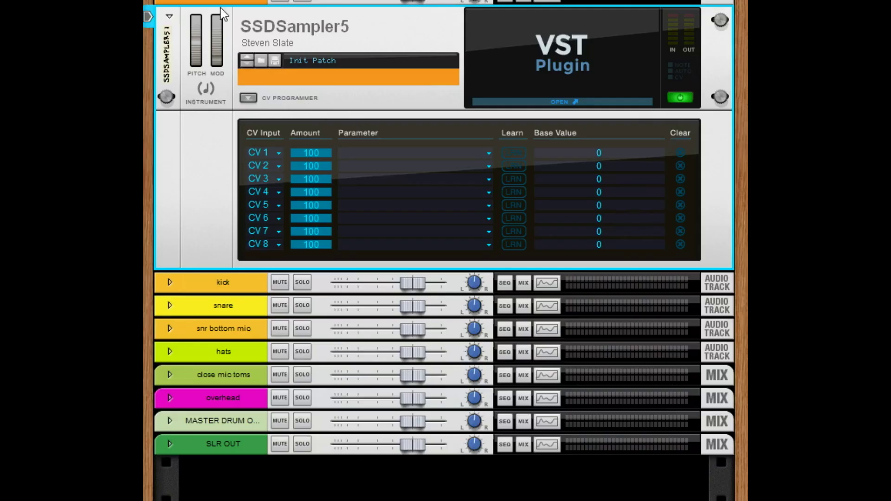
Flip the rack to its rear cabling, fold SSDSampler5 to a strip, and toggle front/rear views.
left_click(228, 2)
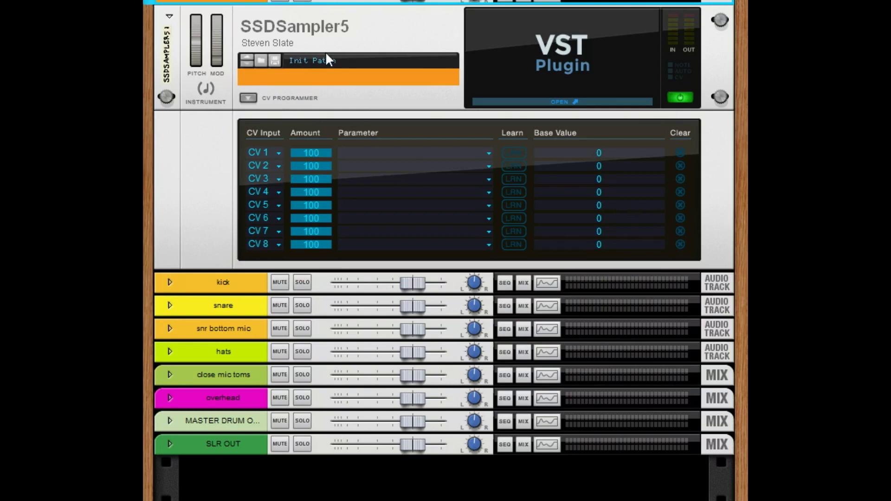
key("Tab")
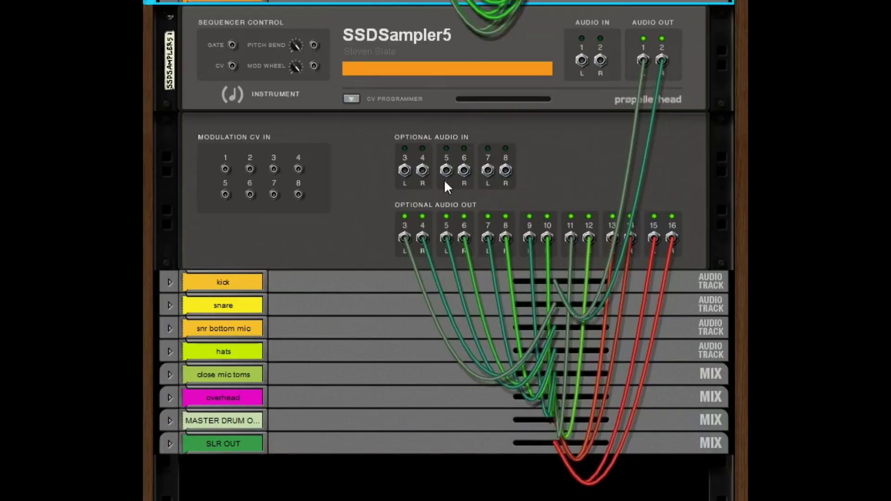
left_click(171, 16)
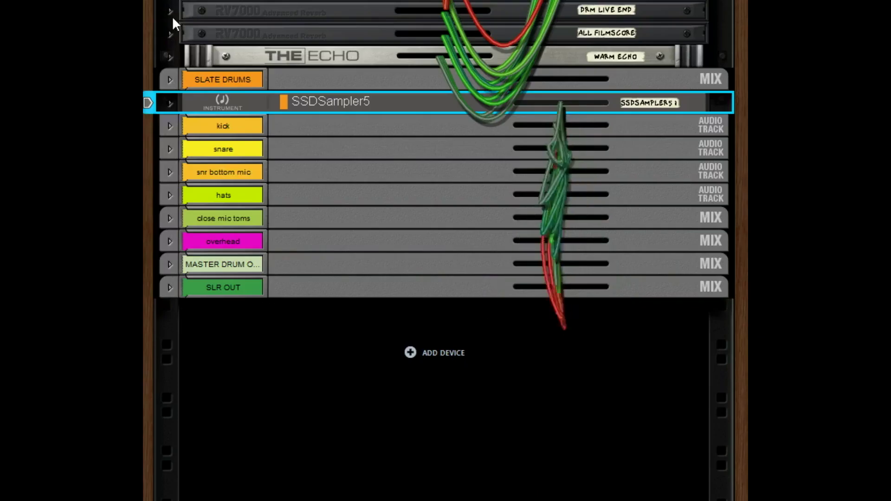
key("Tab")
key("Tab")
Unfold SSDSampler5 with its optional audio jacks, leave Kick In on out 1 st, and highlight the Audio Out 1 cable.
left_click(170, 103)
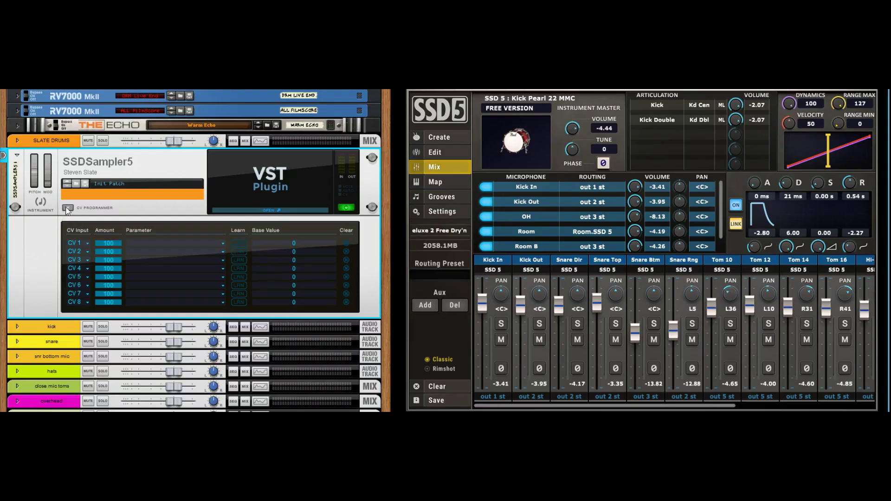
key("Tab")
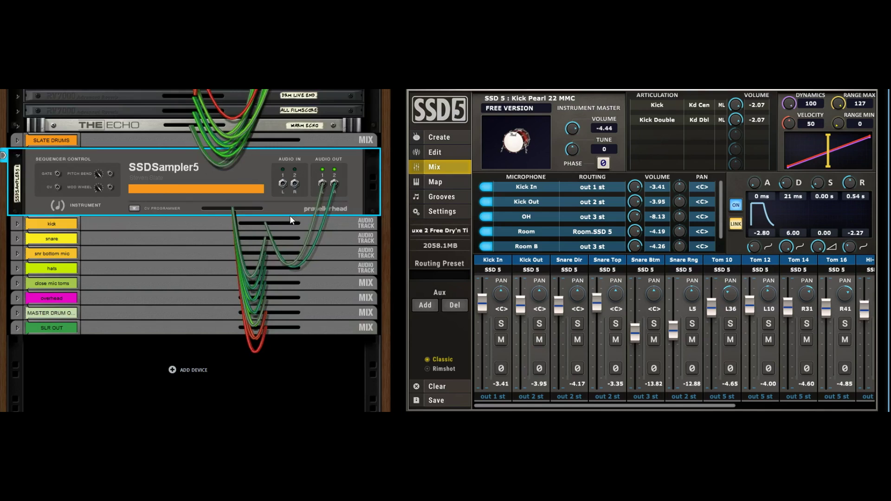
left_click(135, 209)
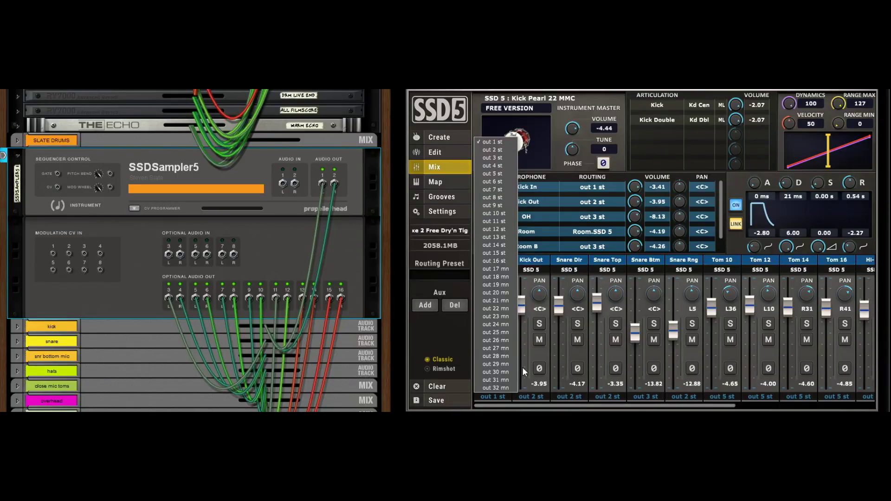
left_click(514, 398)
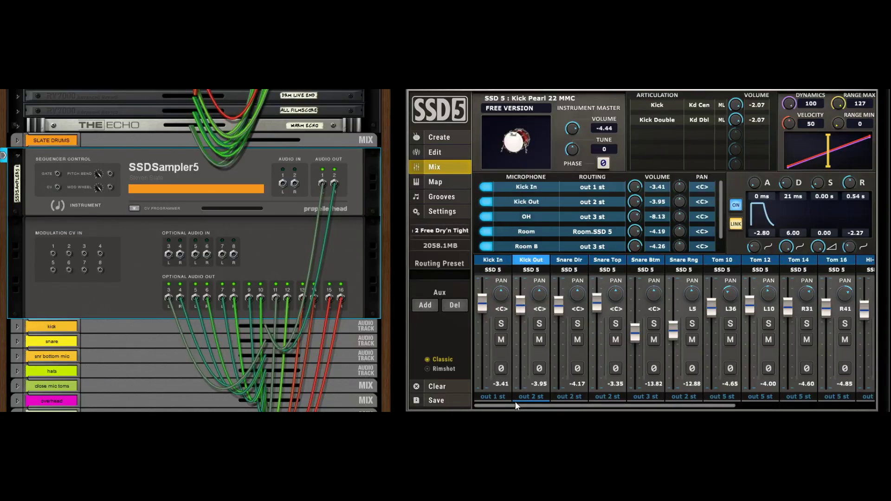
left_click(499, 402)
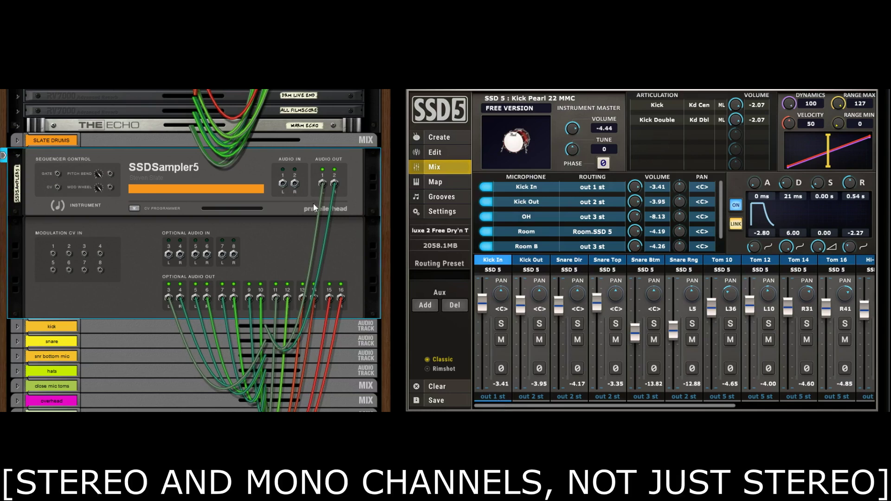
left_click(323, 184)
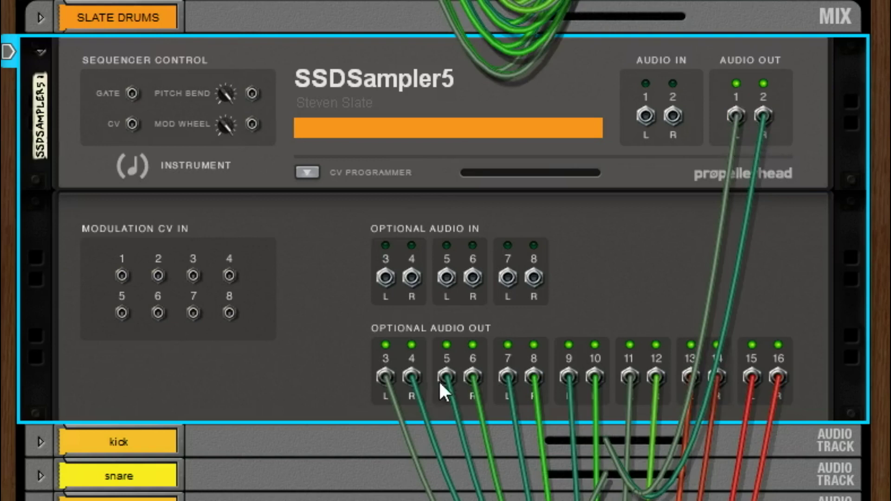
mouse_move(472, 386)
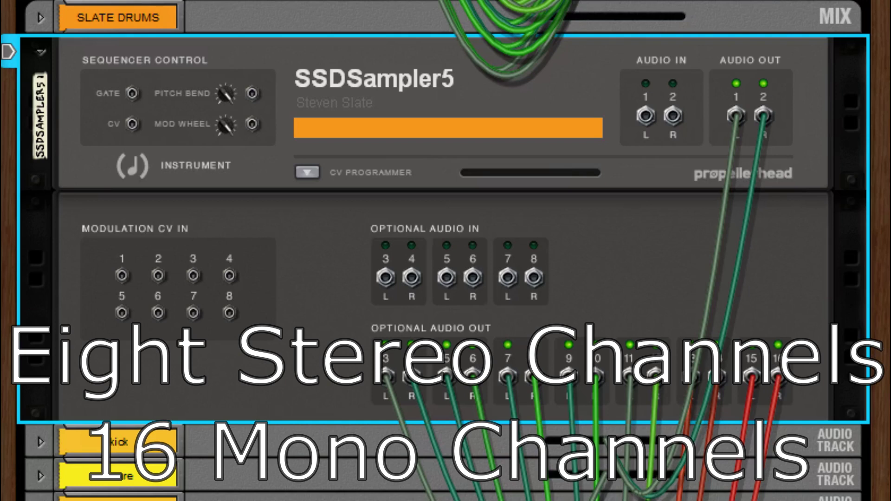
Show the rack front, scroll the SSD5 mixer, expand and collapse the master drum channel, and select SLR OUT.
key("Tab")
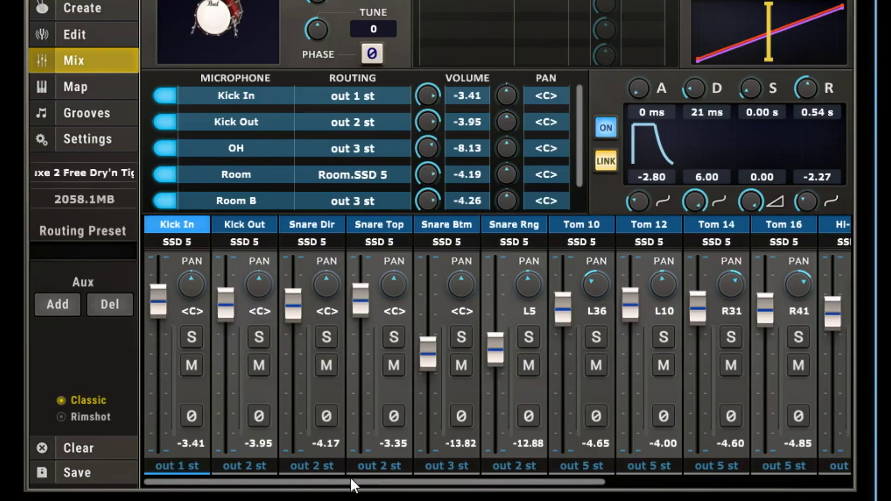
left_click_drag(351, 480, 601, 483)
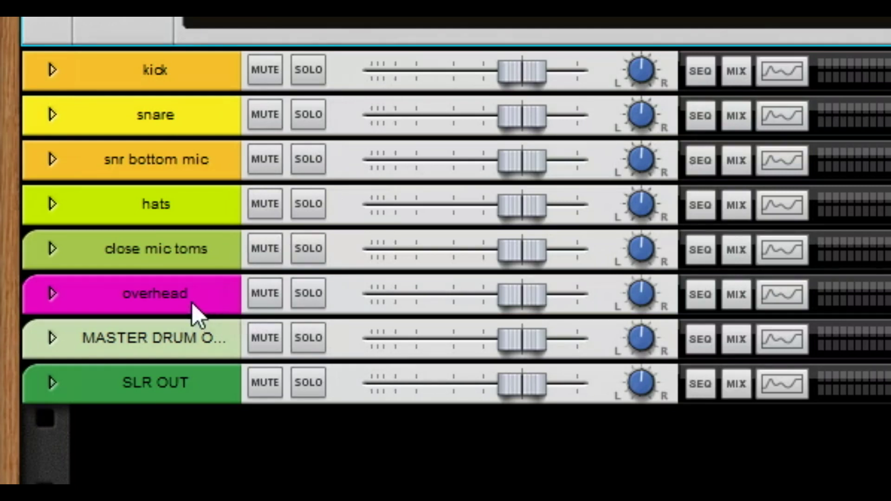
left_click(52, 338)
left_click(52, 93)
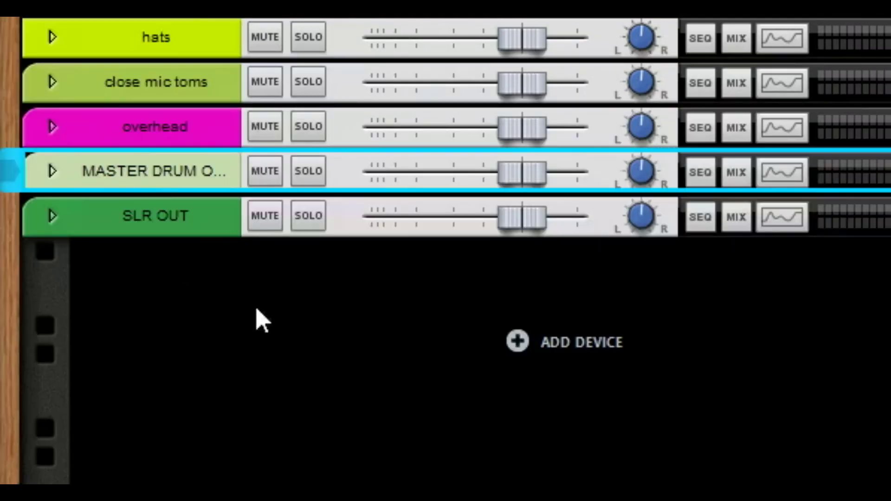
left_click(173, 225)
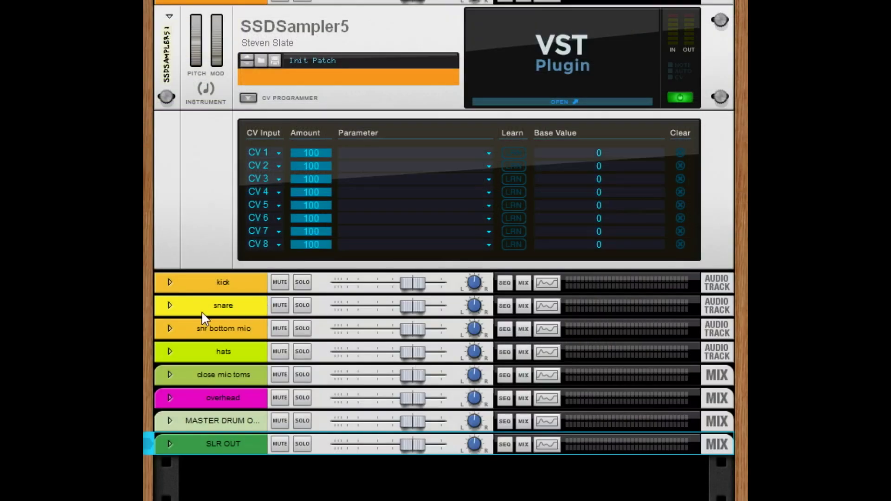
Replace the kick channel's MTS - Kick insert patch with Kick Drum Luv.cmb, checking the rear cabling.
left_click(170, 282)
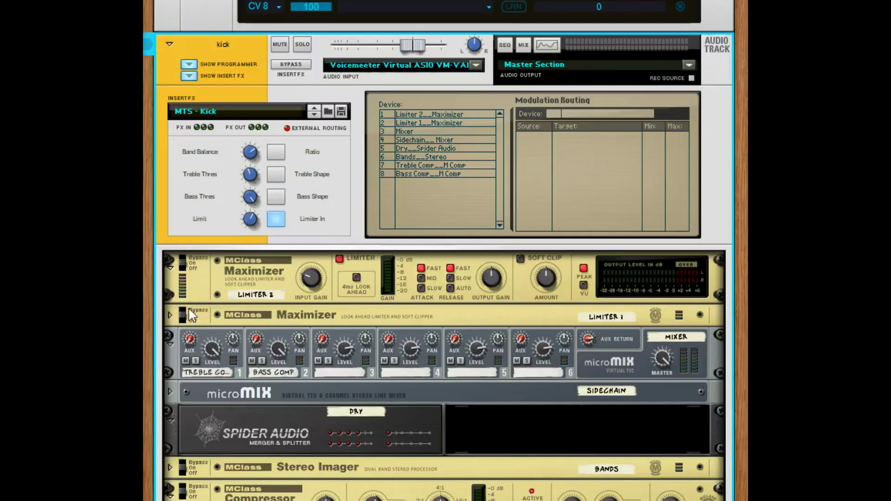
key("Tab")
key("Tab")
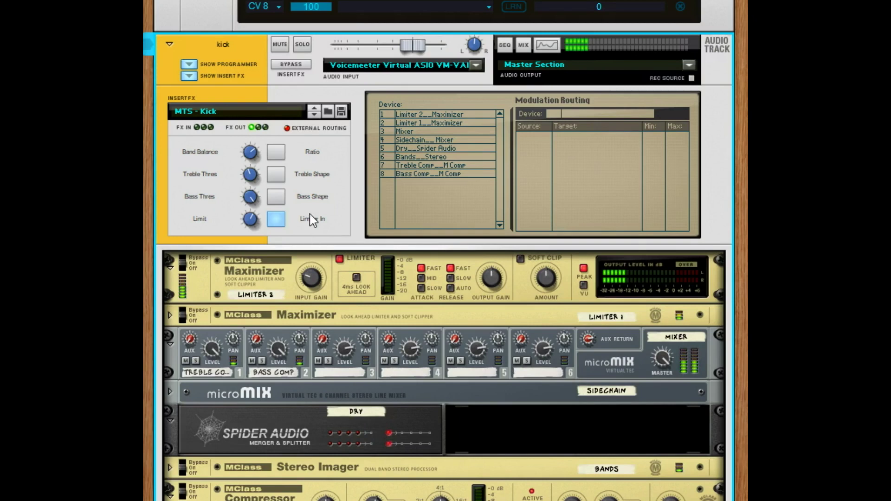
left_click(331, 112)
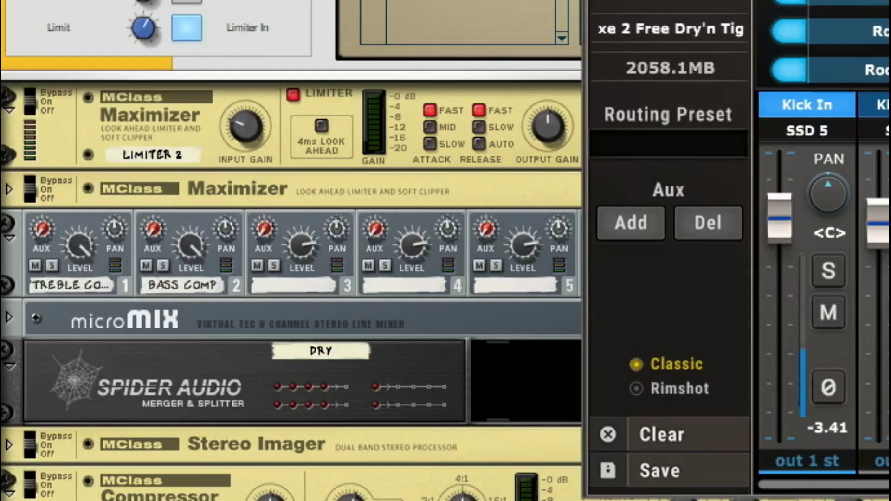
key("Tab")
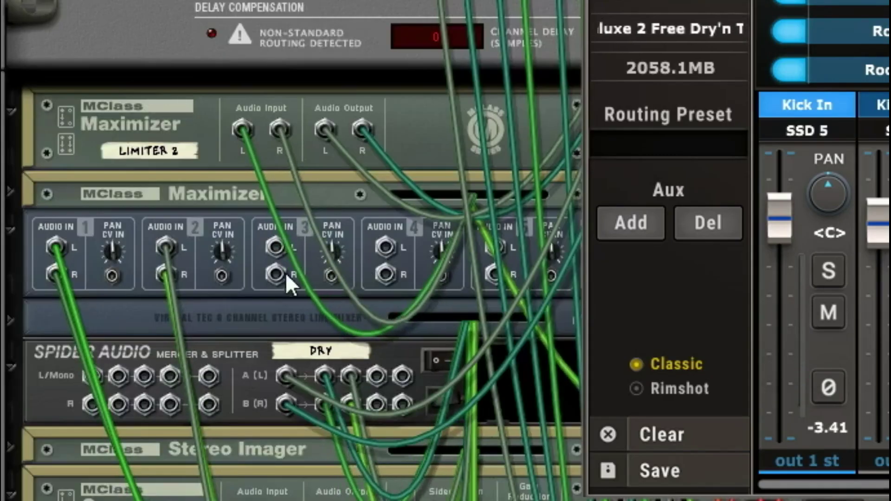
key("Tab")
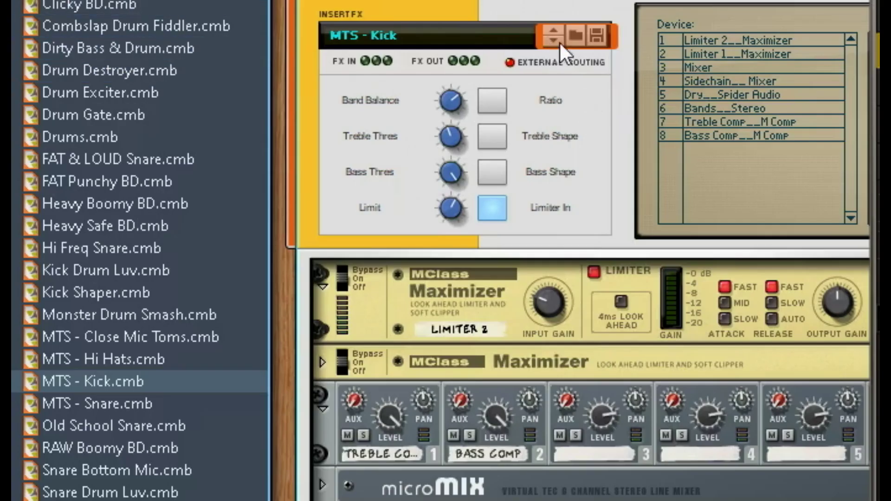
left_click(105, 270)
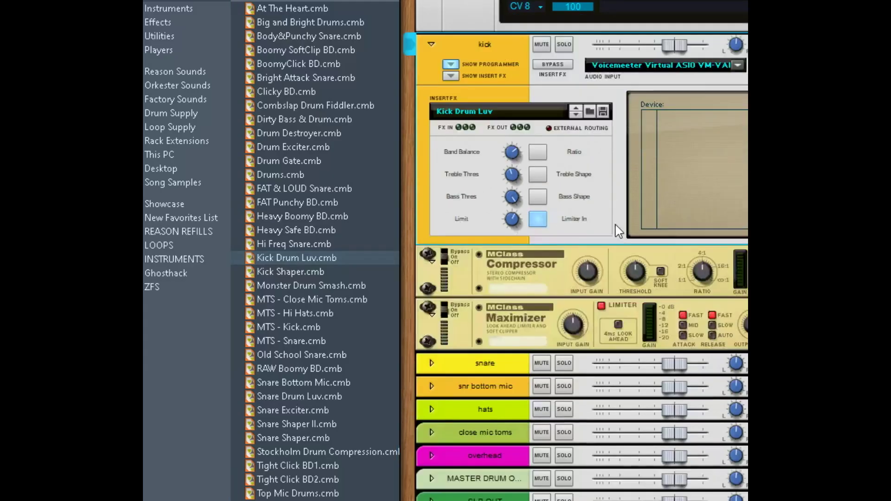
key("Tab")
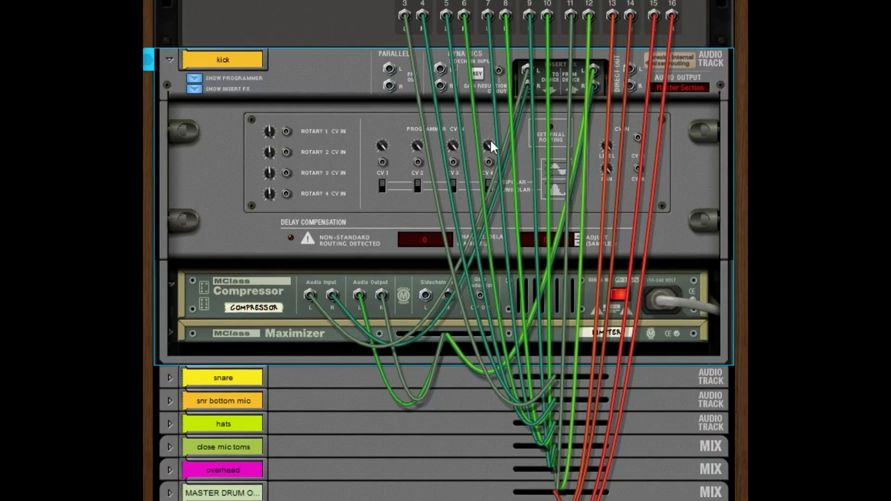
Scroll up to the SSDSampler5 jacks, then return to the front showing the kick's Compressor and Maximizer.
scroll(492, 144, "up", 5)
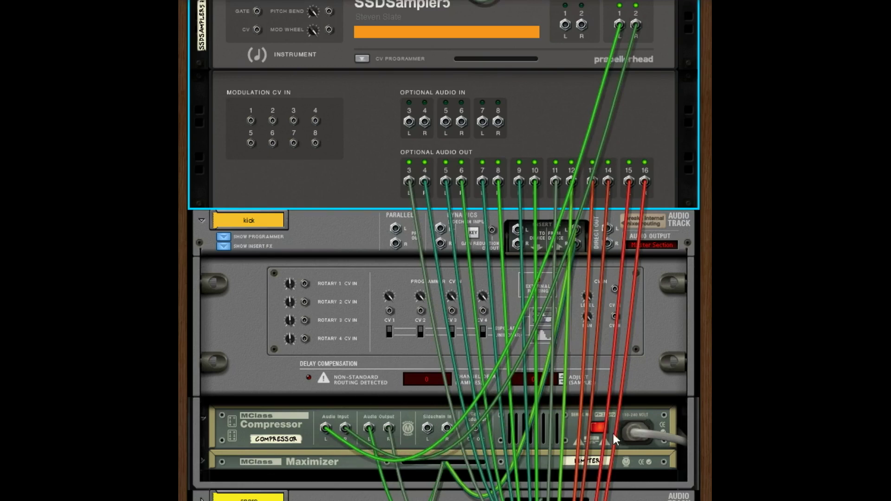
key("Tab")
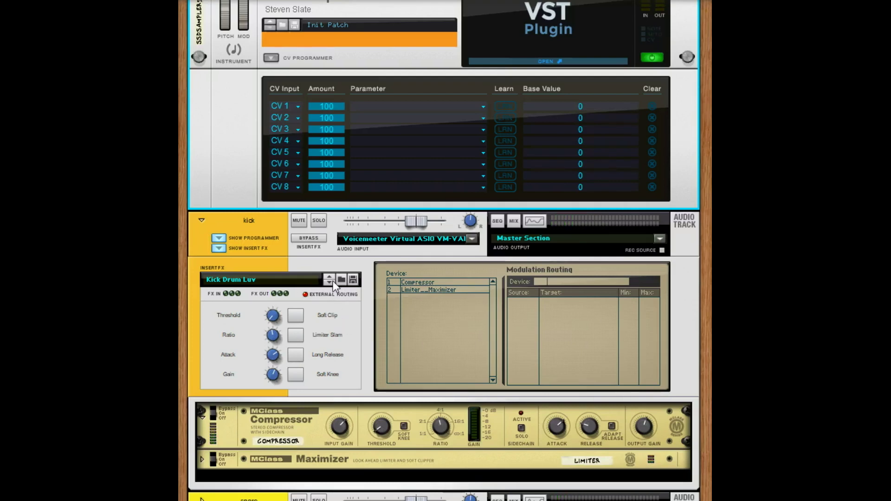
Delete the kick's Compressor and Maximizer inserts and drop in Scheps Omni Channel Stereo.
left_click(350, 465)
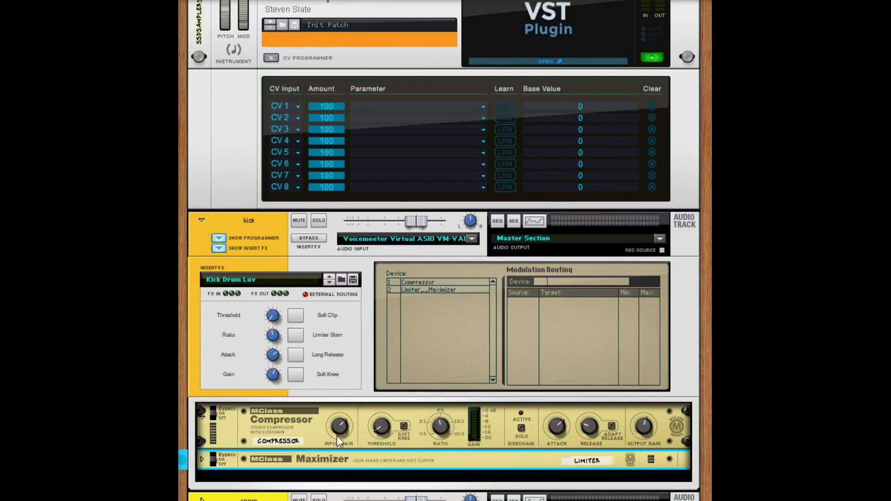
left_click(309, 438, "shift")
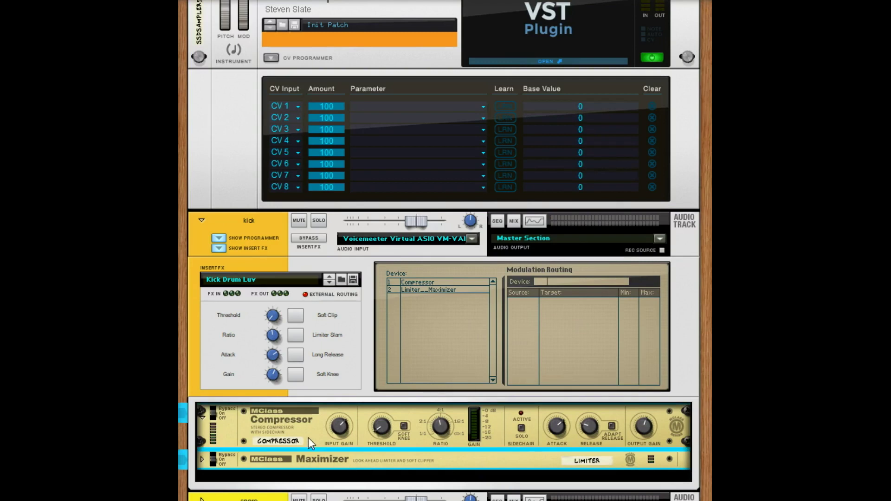
left_click(321, 407)
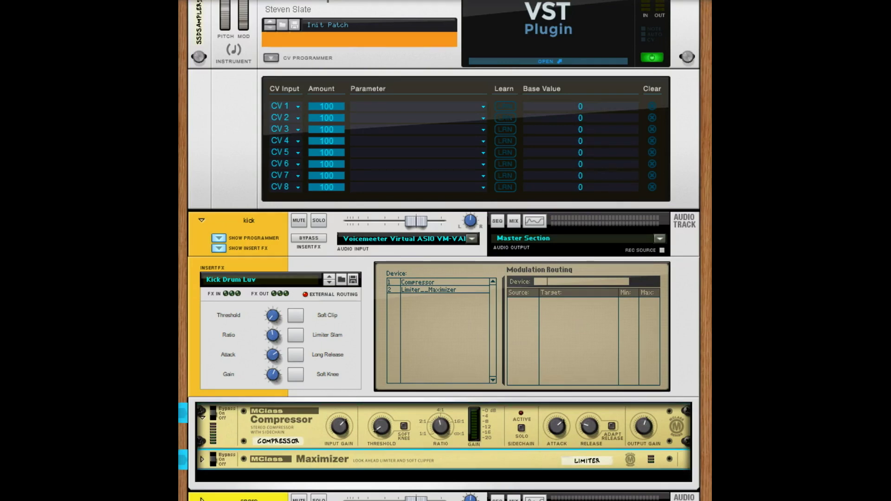
key("Delete")
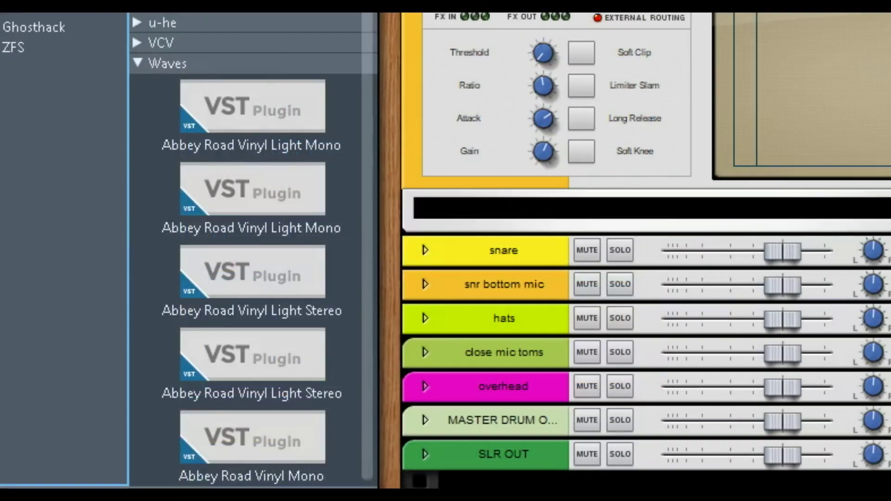
scroll(339, 233, "down", 10)
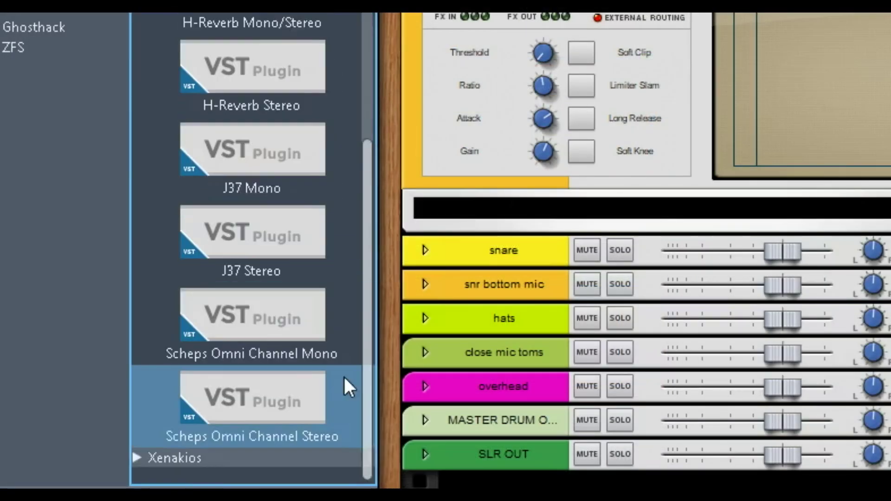
mouse_move(234, 410)
left_mouse_down()
mouse_move(375, 228)
mouse_move(476, 200)
left_mouse_up()
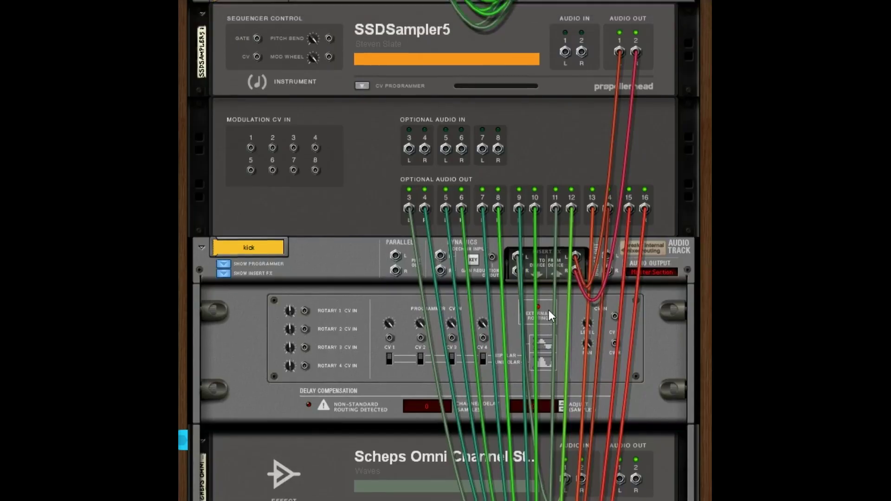
Patch SSDSampler5 Audio Out 1/2 into Scheps Audio In, and Scheps Audio Out into the kick's Insert FX return.
scroll(549, 310, "up", 5)
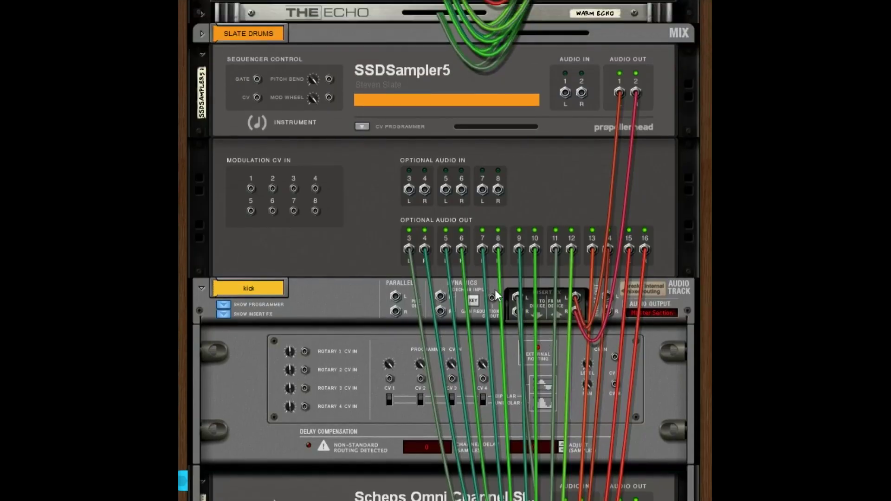
scroll(485, 312, "down", 4)
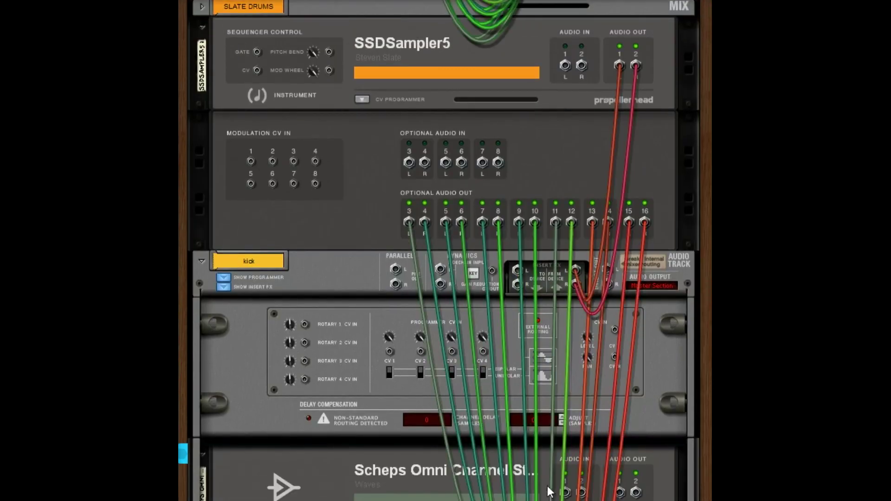
left_click_drag(575, 276, 558, 292)
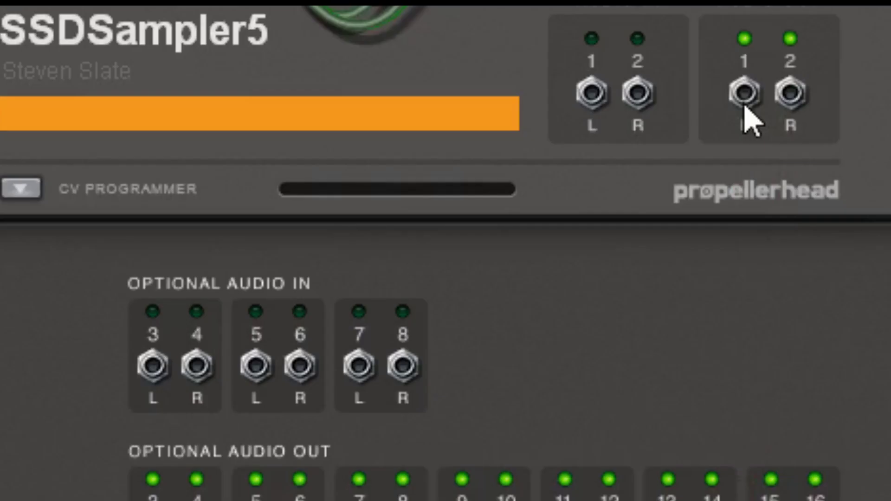
left_click_drag(620, 70, 585, 486)
left_click_drag(648, 325, 607, 364)
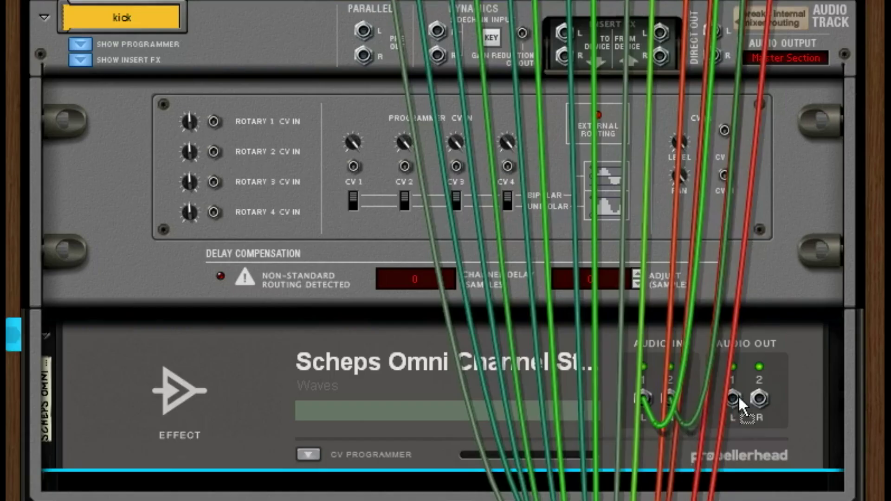
left_click_drag(753, 351, 758, 66)
left_click_drag(740, 230, 654, 36)
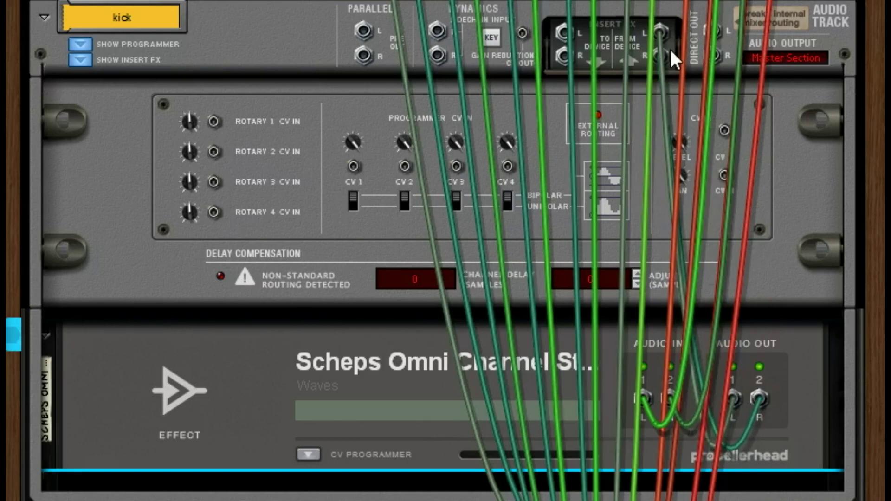
Back on the front panels, load the A: Kick 1 factory preset into the kick's Scheps Omni Channel.
key("Tab")
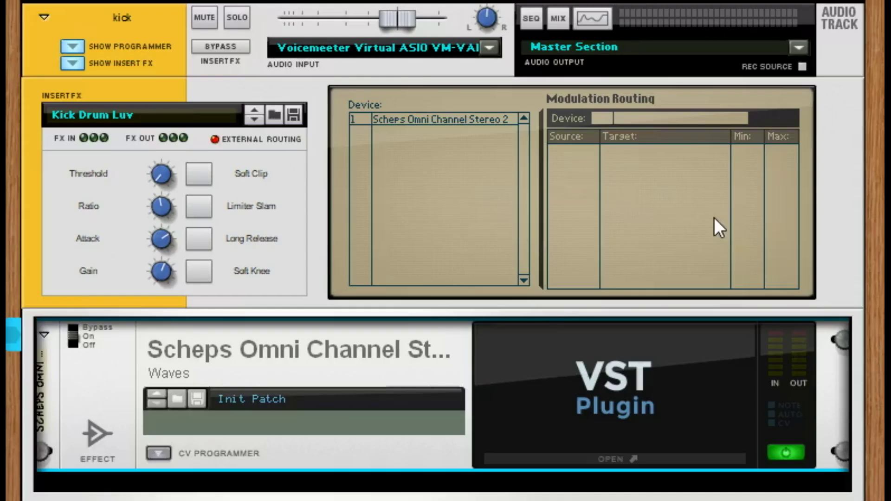
left_click(603, 459)
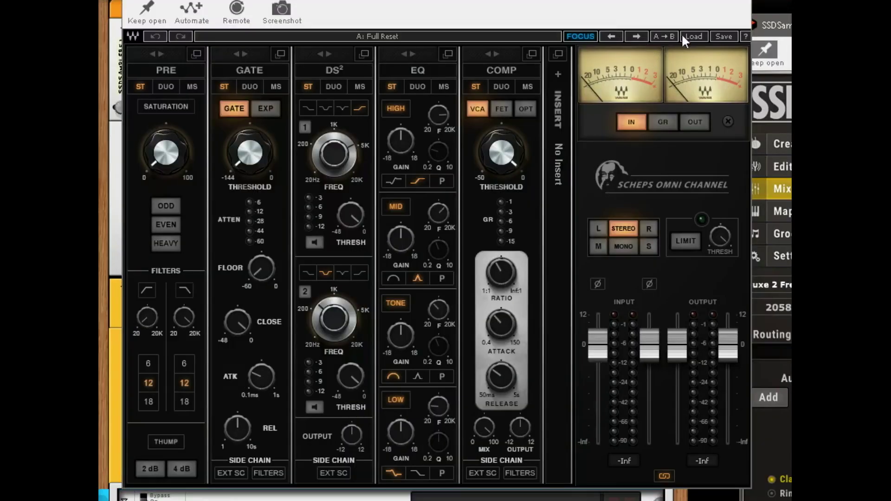
left_click(684, 38)
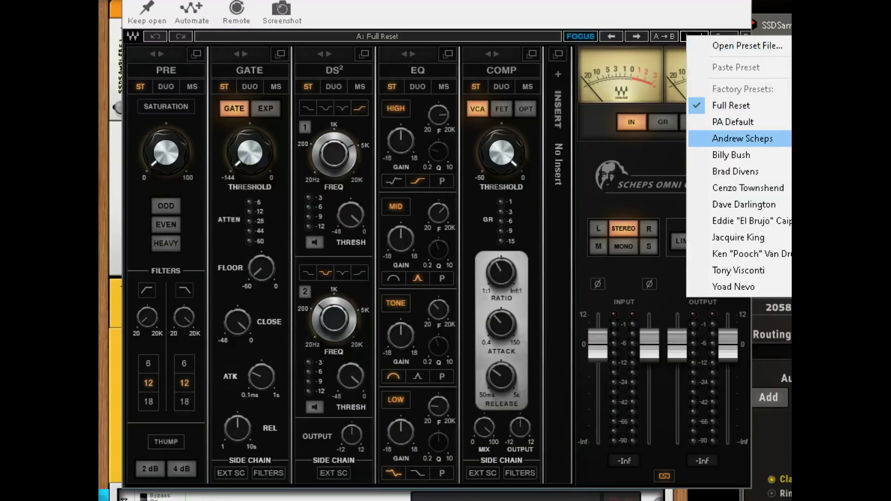
left_click(743, 139)
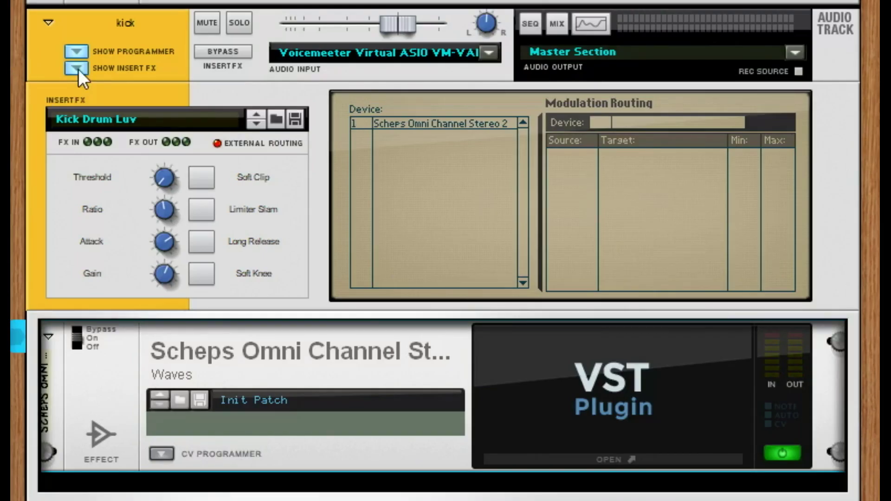
left_click(77, 70)
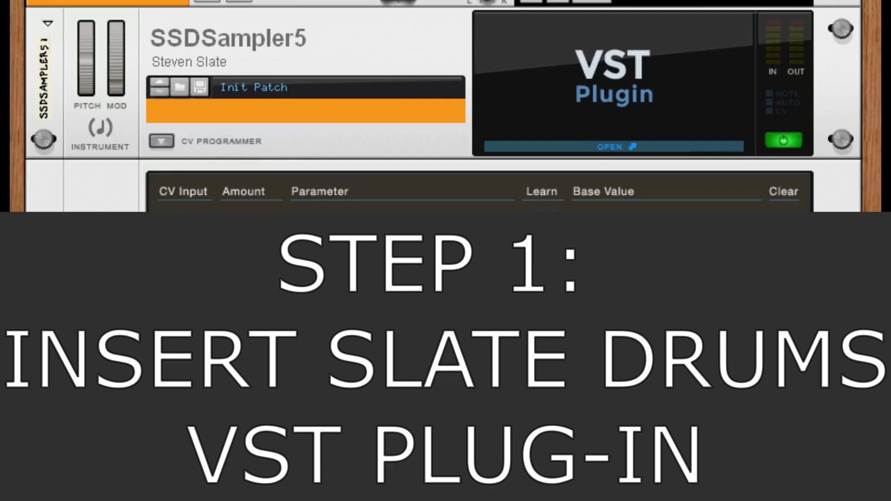
left_click(338, 33)
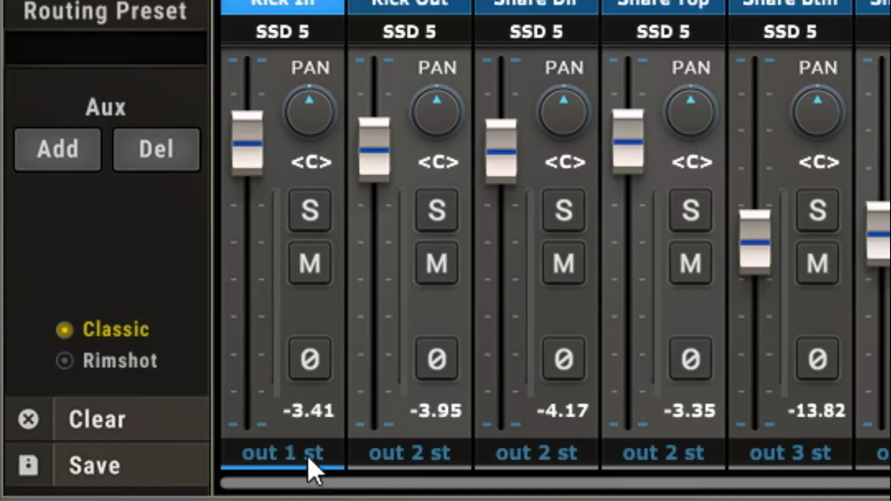
left_click(312, 462)
left_click(310, 460)
left_click(323, 458)
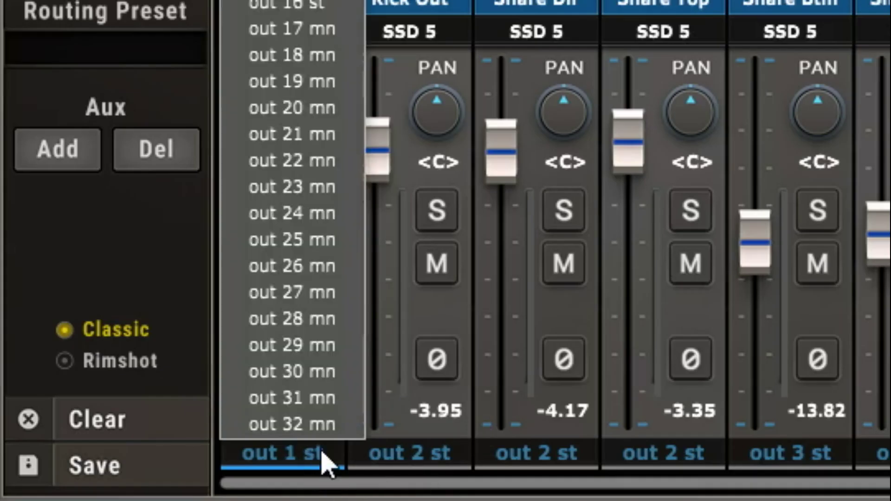
left_click(319, 486)
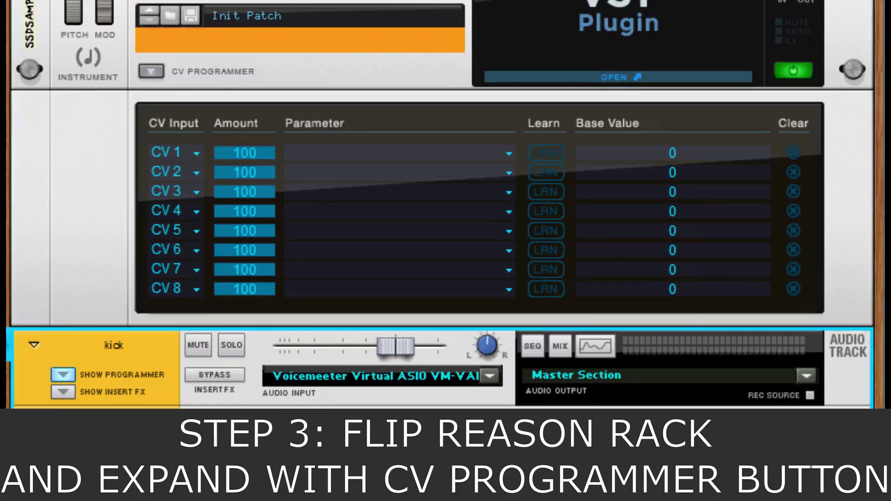
Flip the rack to its rear cabling view.
key("Tab")
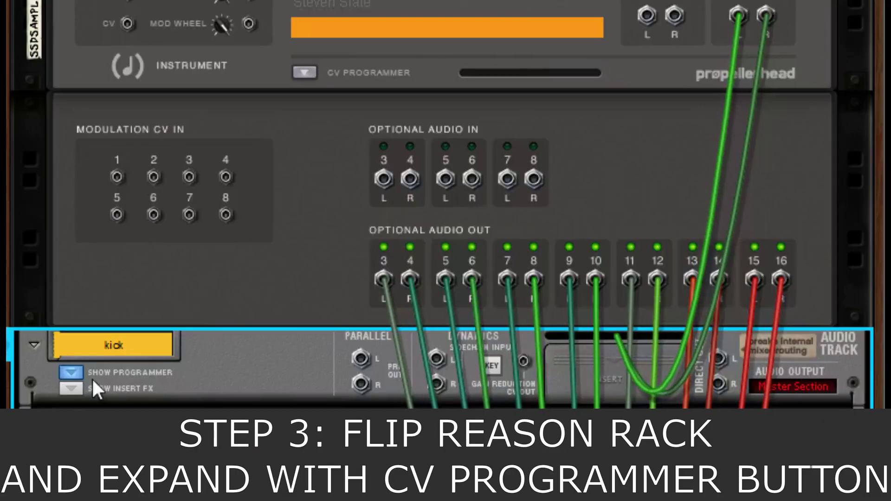
left_click(305, 73)
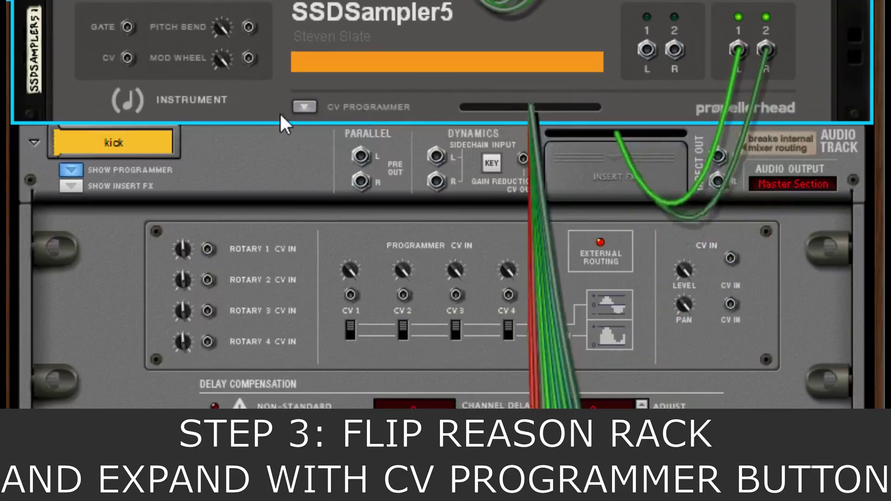
left_click(305, 73)
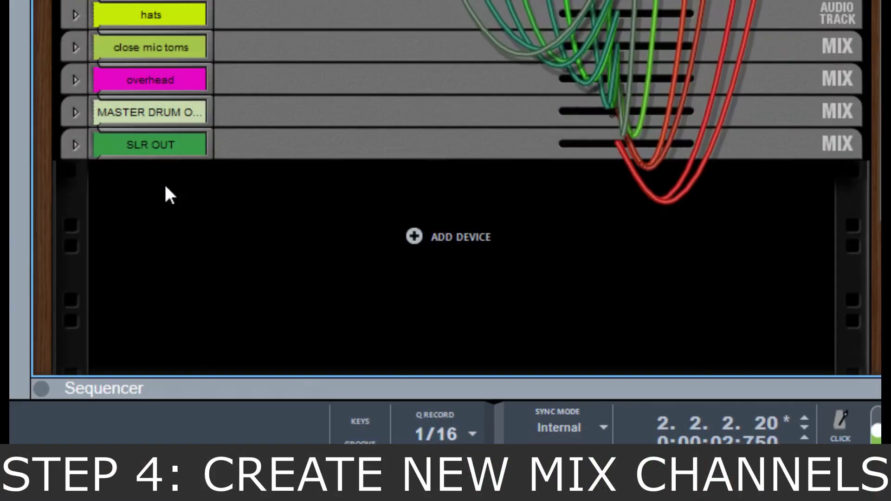
Create Audio Track 1 and unfold it with Insert FX and Programmer shown.
right_click(165, 187)
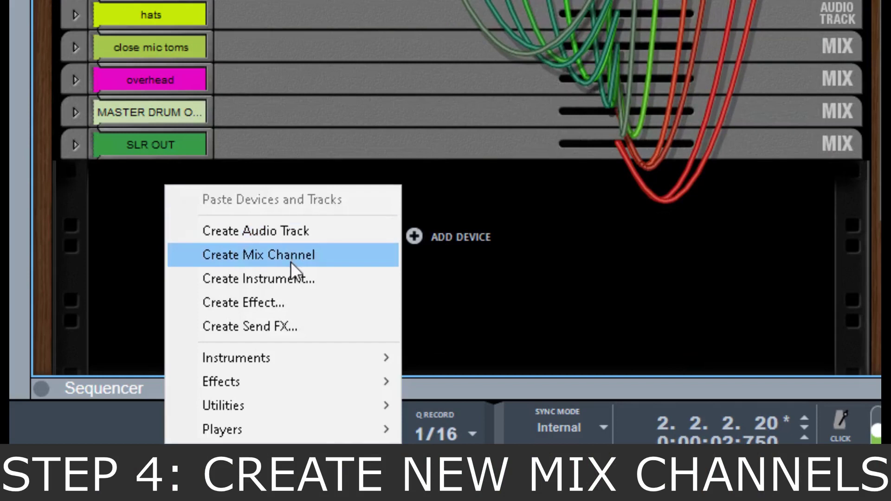
left_click(291, 234)
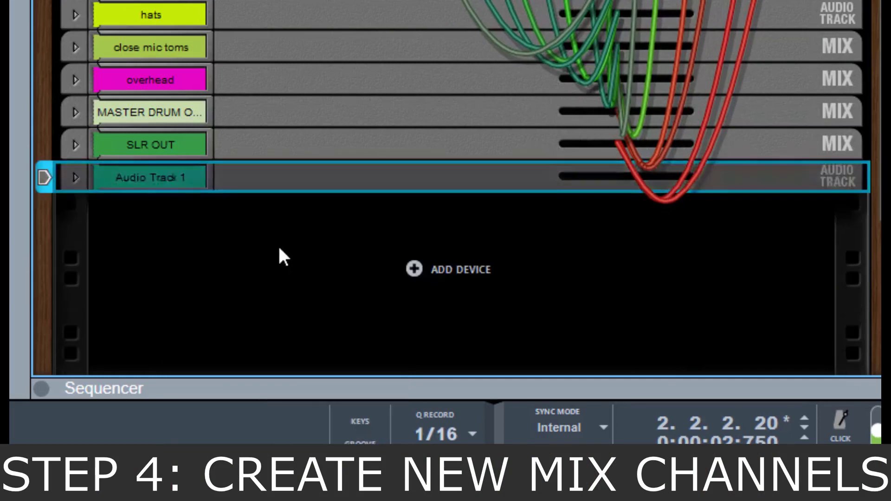
left_click(75, 179)
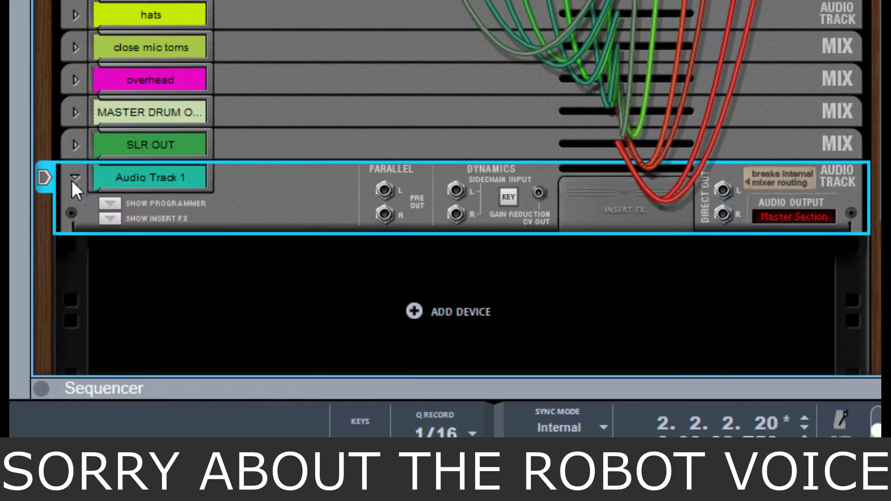
left_click(116, 219)
left_click(117, 205)
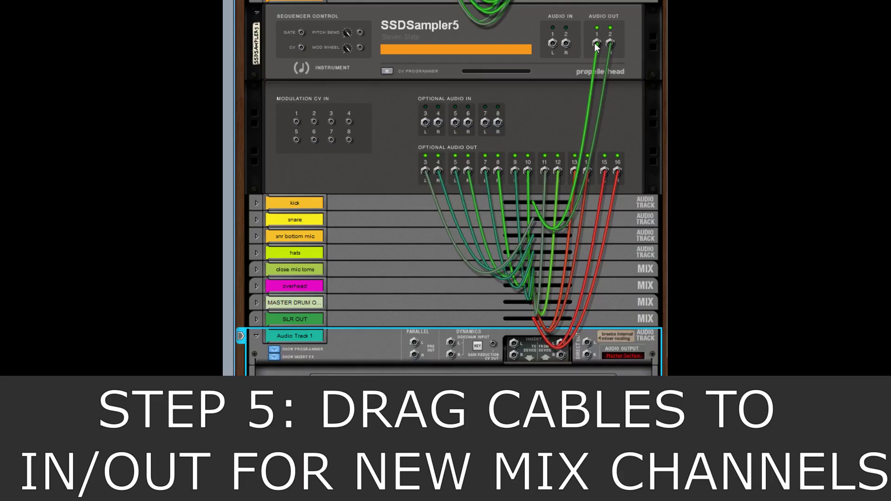
Cable SSDSampler5's first audio output into Audio Track 1's insert section.
left_click(594, 43)
left_click_drag(596, 43, 561, 344)
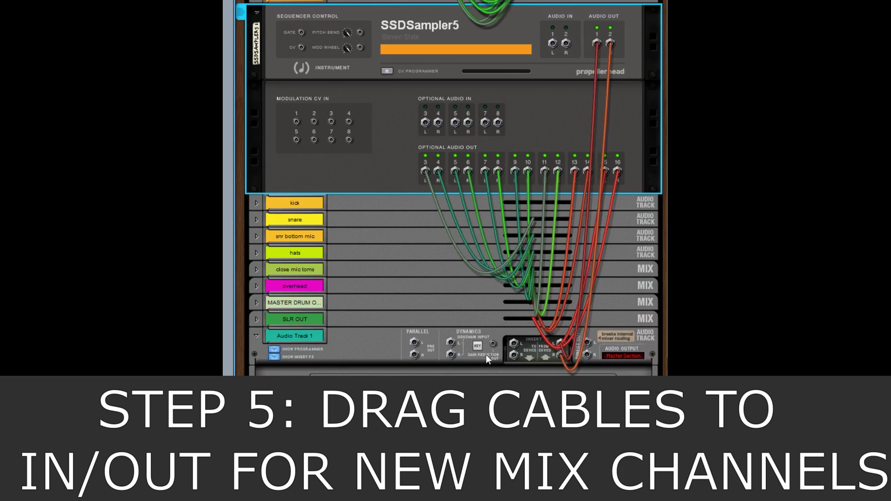
scroll(486, 357, "down", 4)
Insert a Polar Dual Pitch Shifter on Audio Track 1 and patch its cables.
right_click(325, 269)
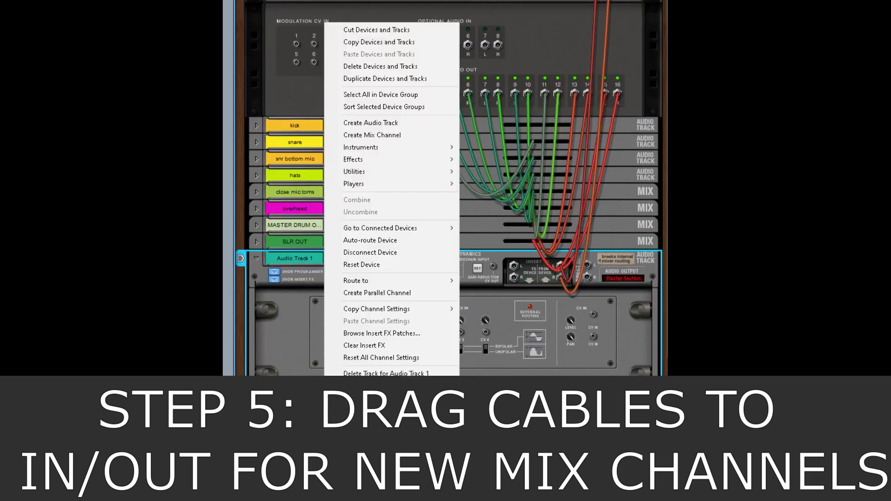
mouse_move(430, 160)
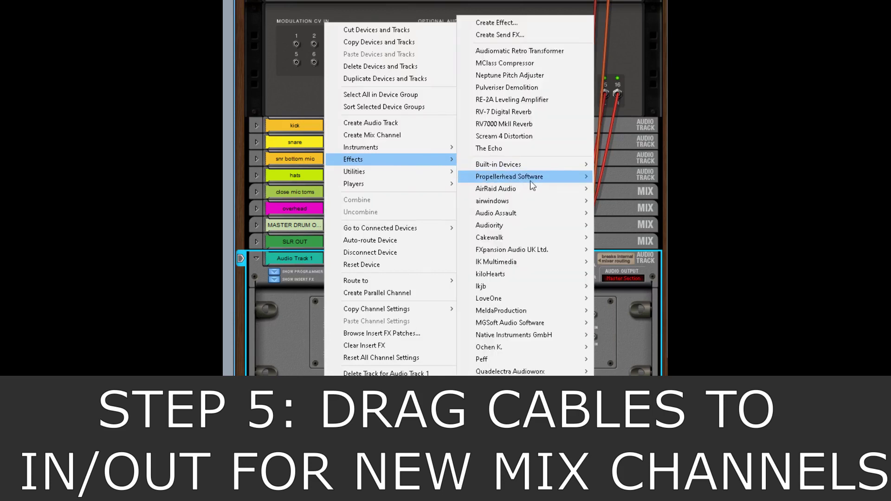
left_click(604, 179)
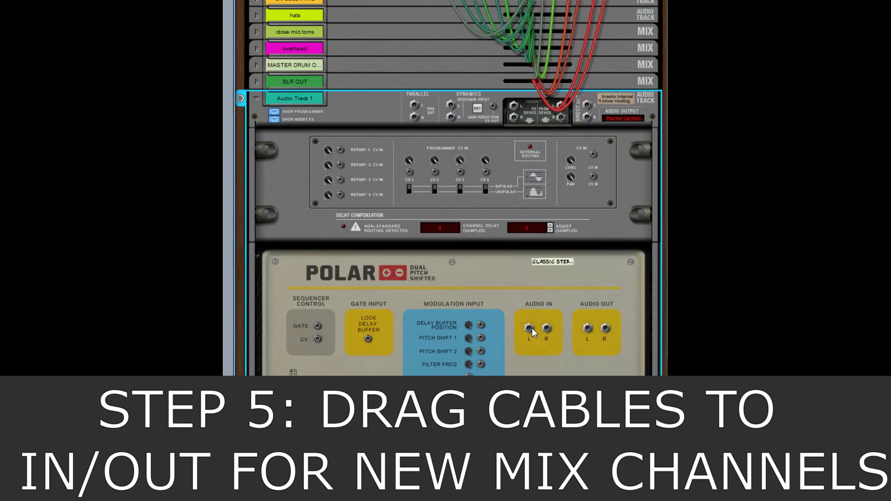
left_click_drag(529, 328, 576, 4)
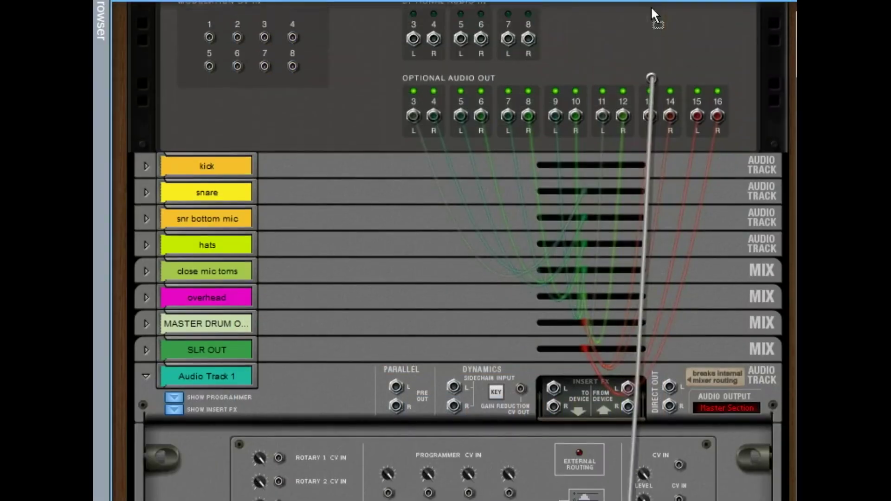
left_click_drag(651, 5, 685, 36)
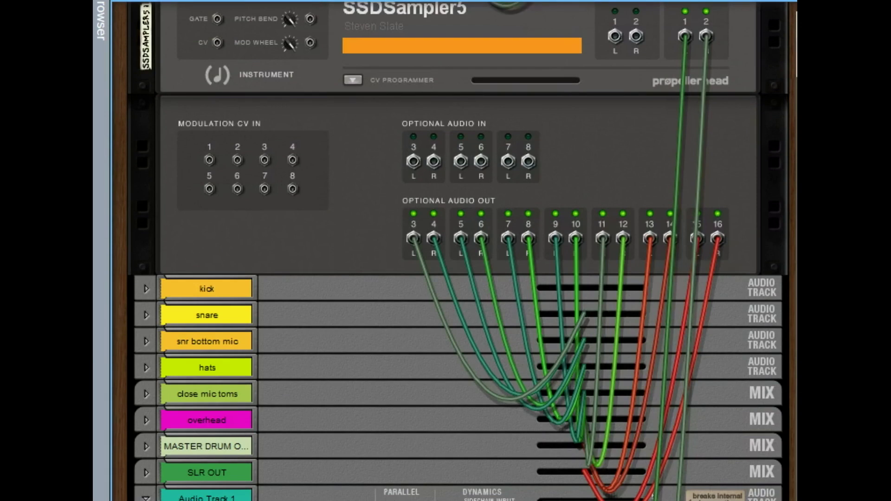
Flip the rack around, scroll down, and return it to its front panels.
key("Tab")
key("Tab")
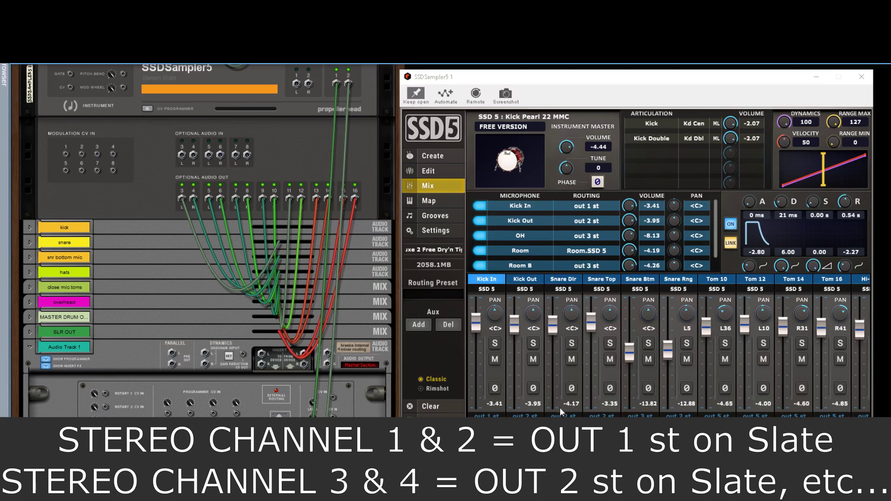
scroll(233, 343, "down", 6)
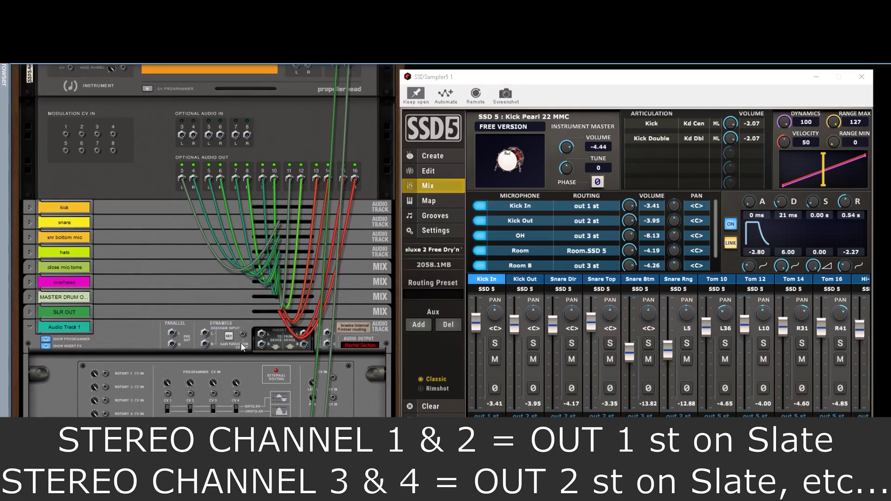
key("Tab")
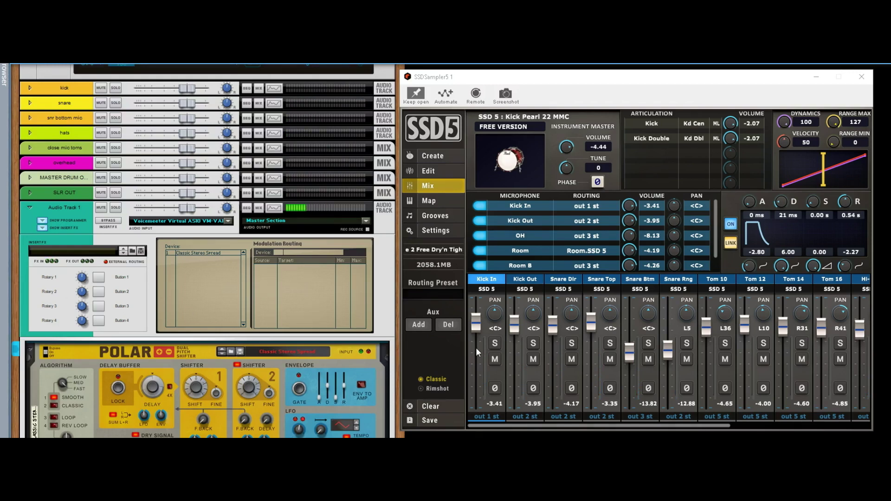
Leave Kick In's output on out 1 st and flip the rack to its rear cabling.
left_click(492, 415)
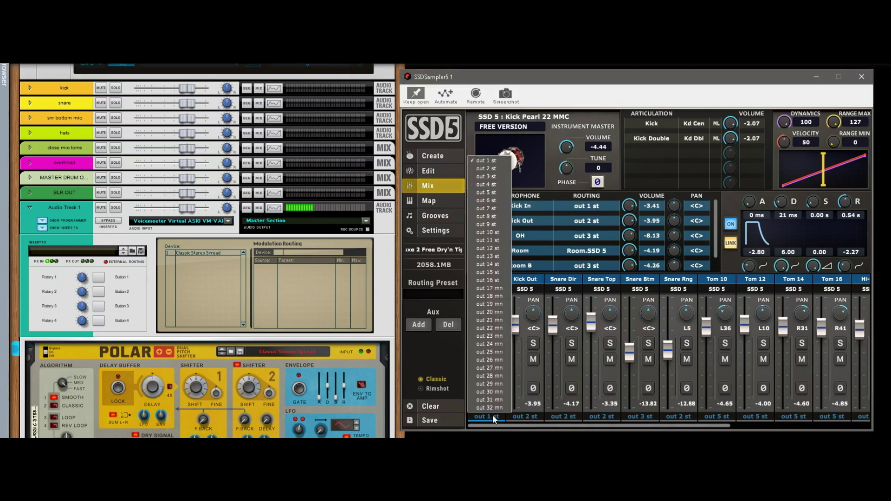
left_click(492, 415)
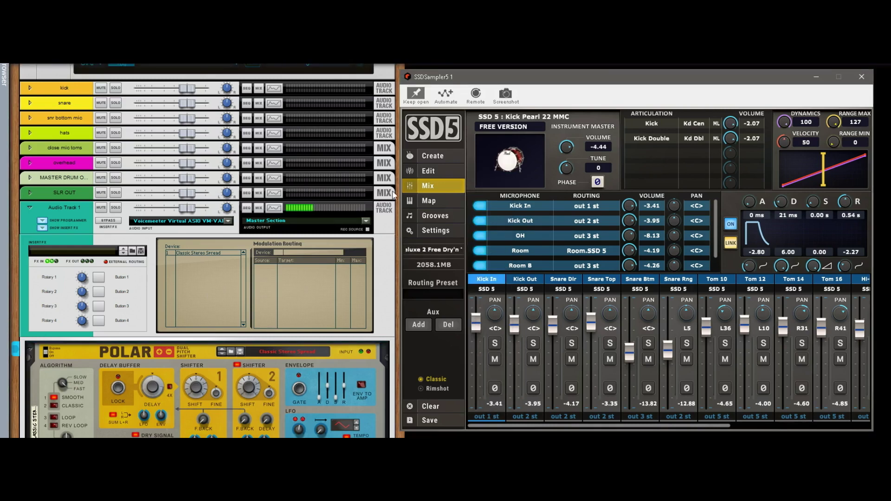
left_click(155, 250)
key("Tab")
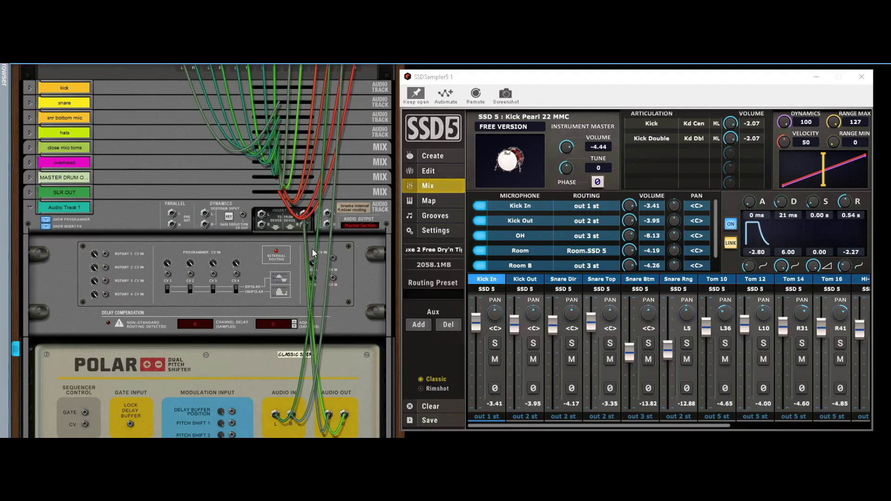
Flip the rack to its front panels to see signal on the drum channel meters.
key("Tab")
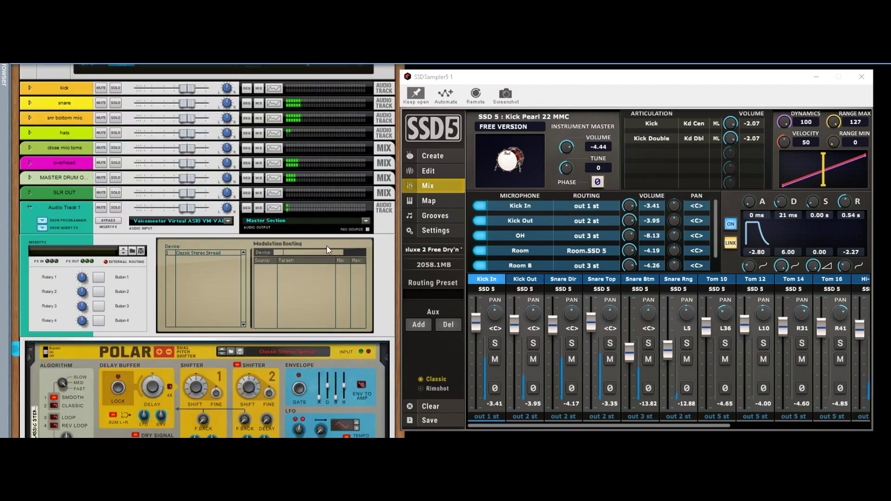